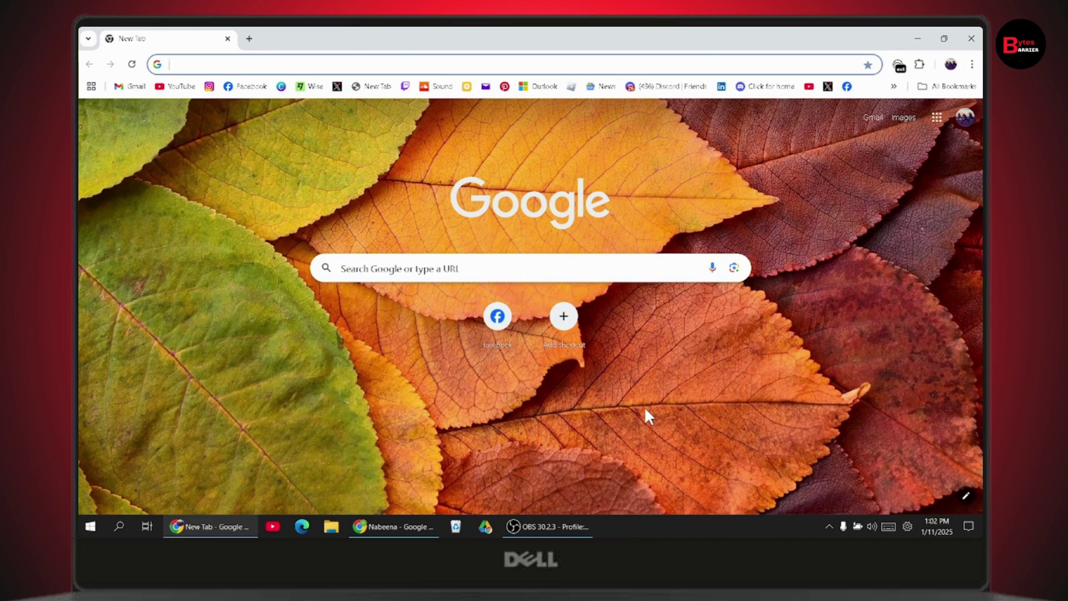
# - Search Google for 'amazon' using the autocomplete suggestion
pyautogui.click(483, 267)
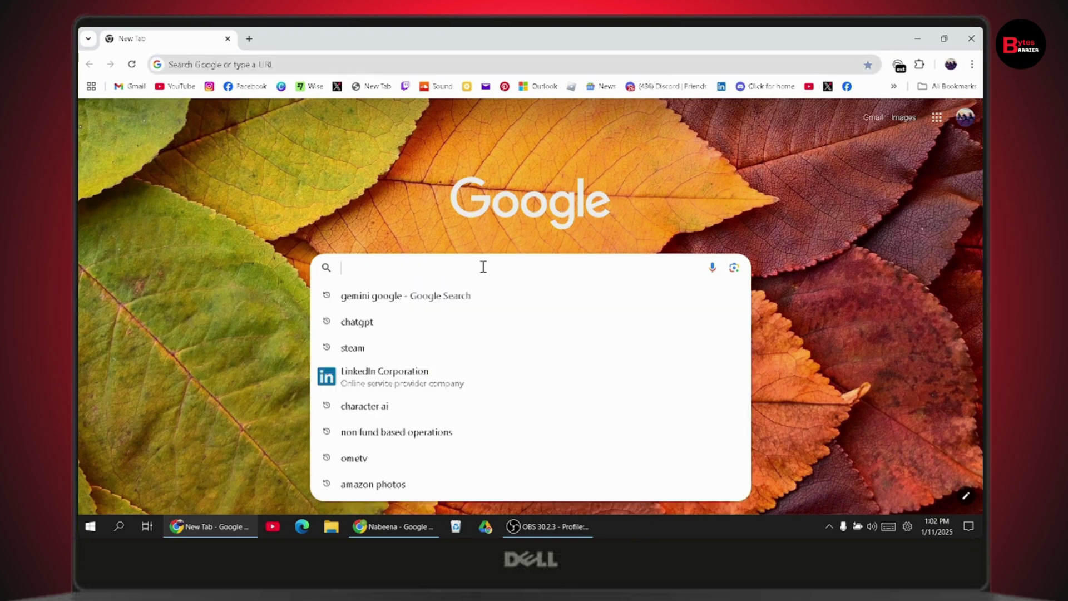
pyautogui.write('amazon')
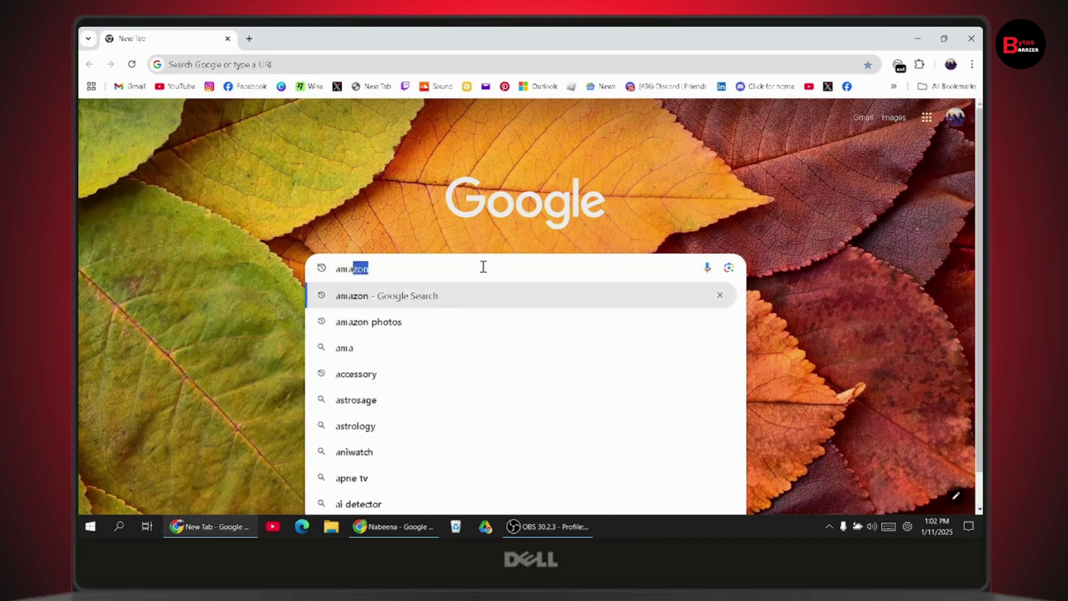
pyautogui.click(374, 322)
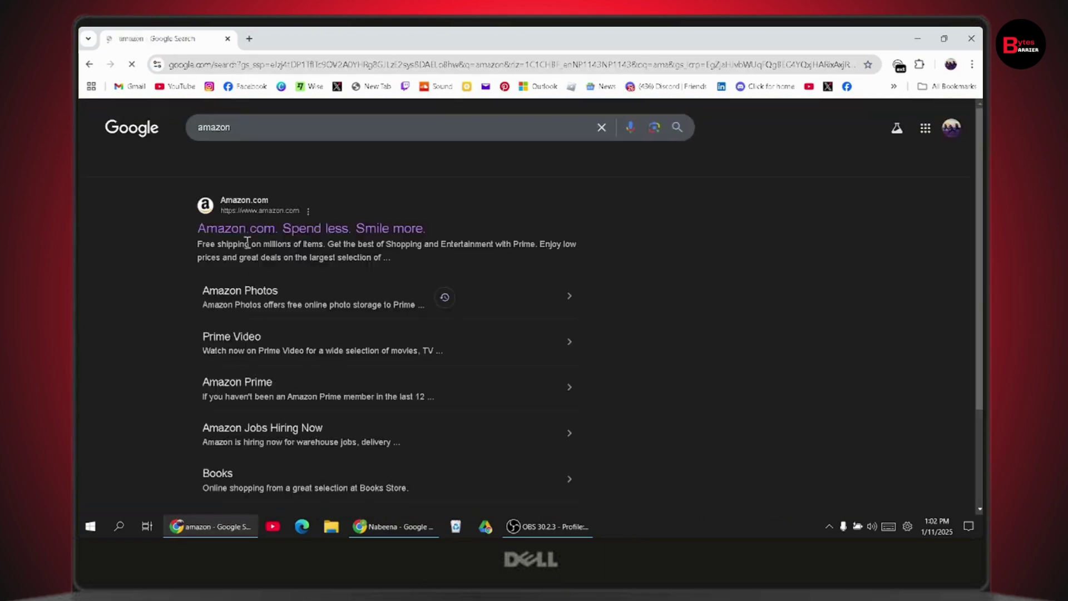
# - Open Amazon.com from the results, go to Your Account, and choose Login & security
pyautogui.click(278, 229)
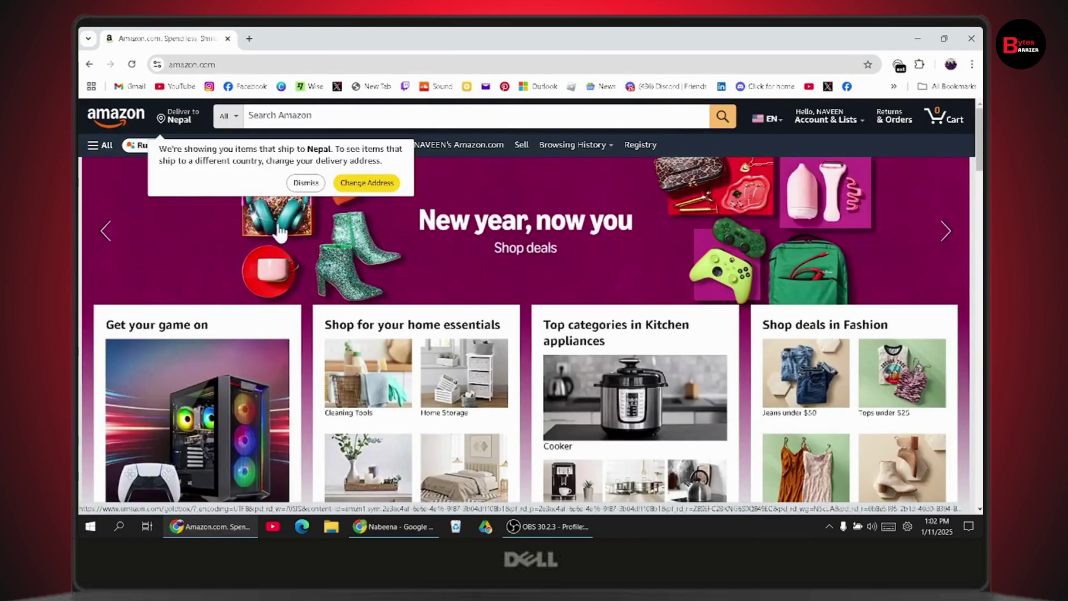
pyautogui.moveTo(827, 116)
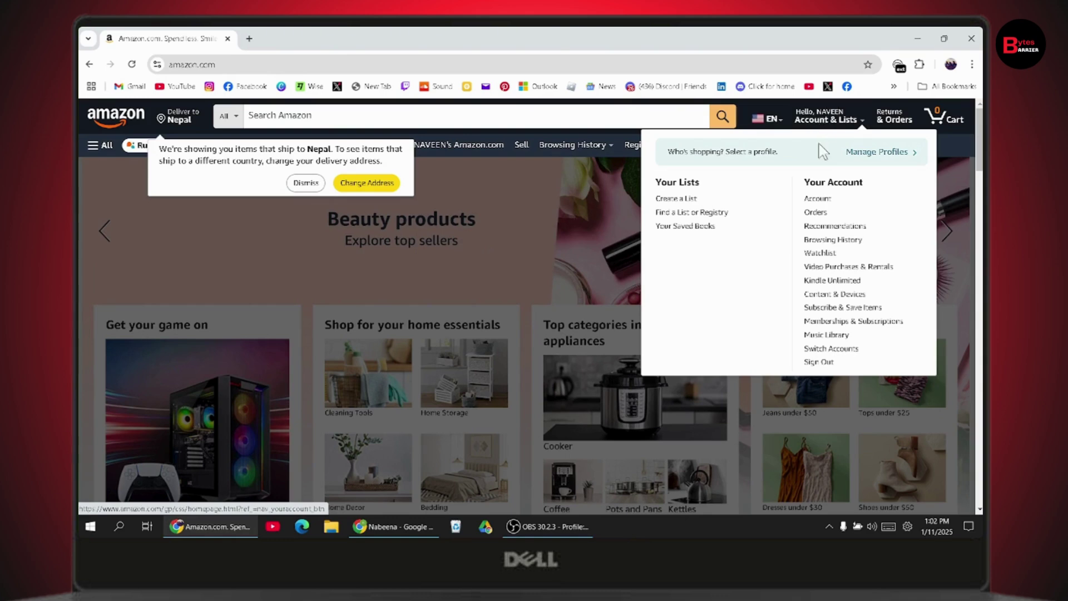
pyautogui.click(819, 198)
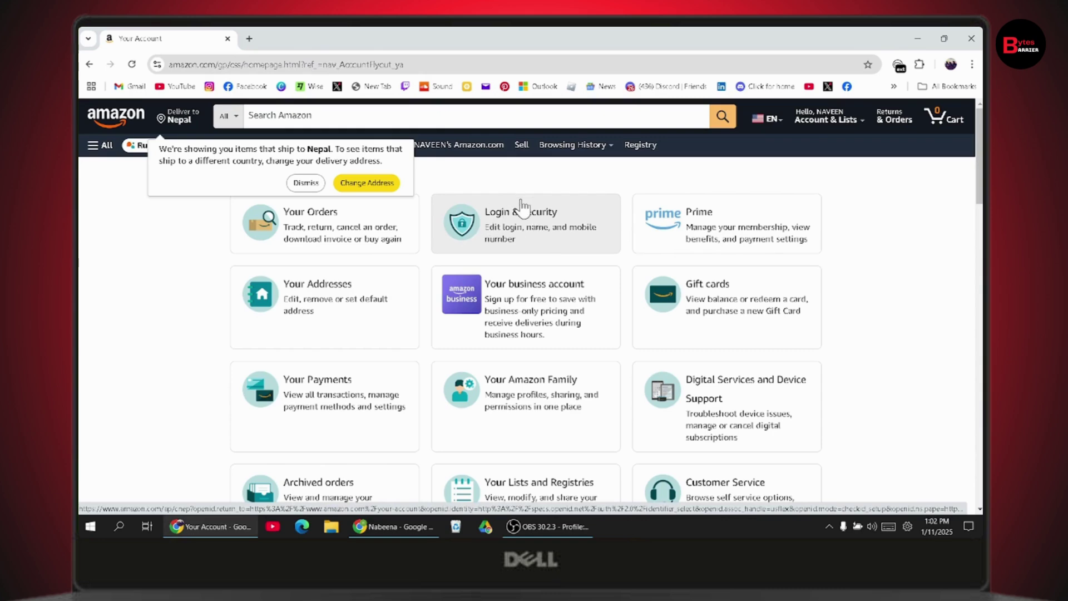
pyautogui.click(539, 232)
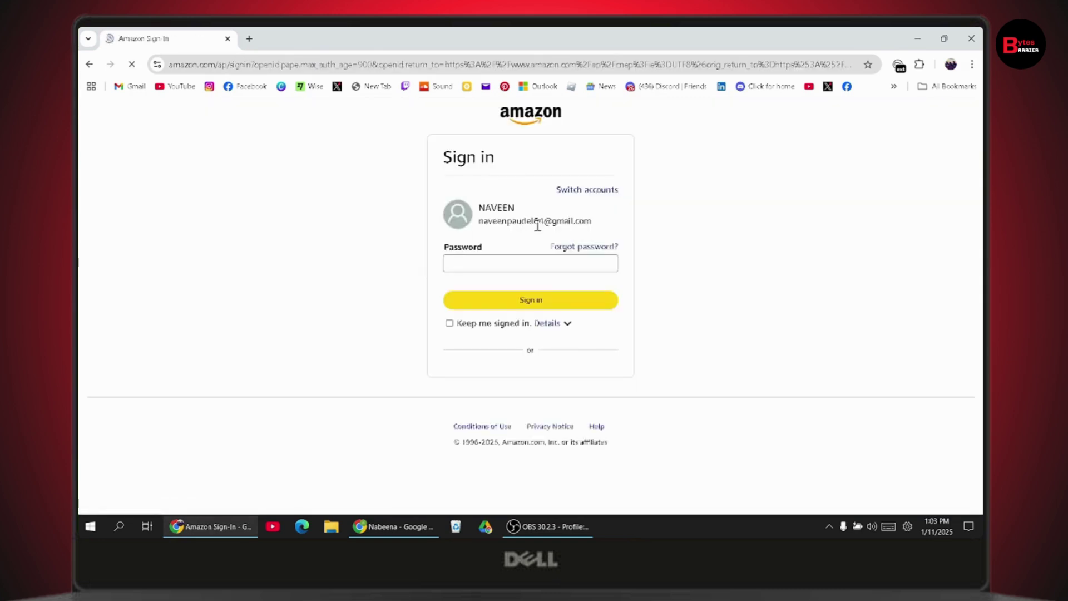
# - Sign in with a passkey PIN and verification code, then edit the account email
pyautogui.click(500, 261)
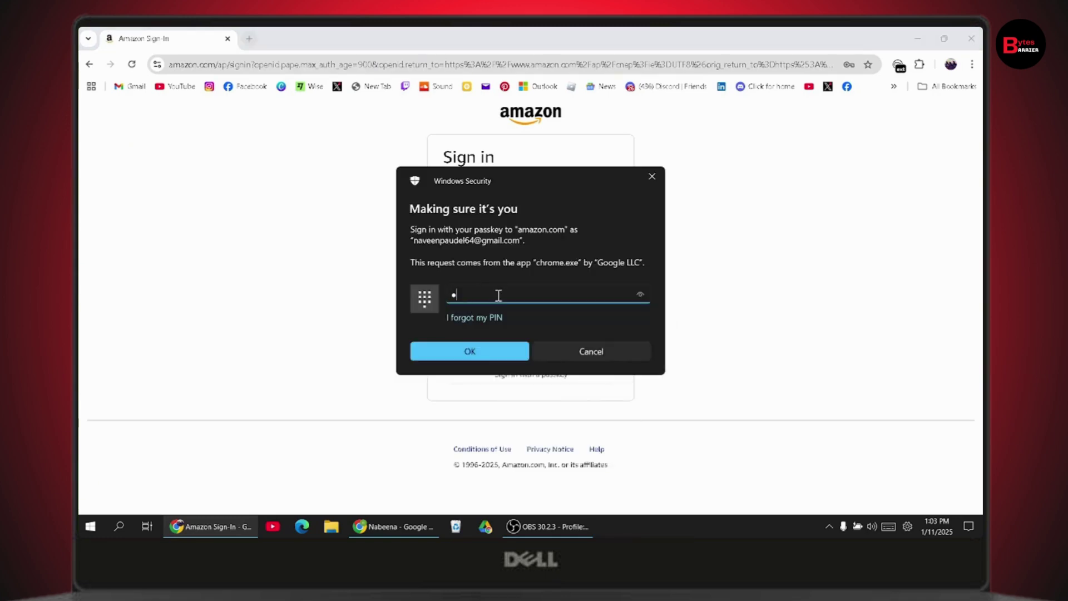
pyautogui.click(470, 351)
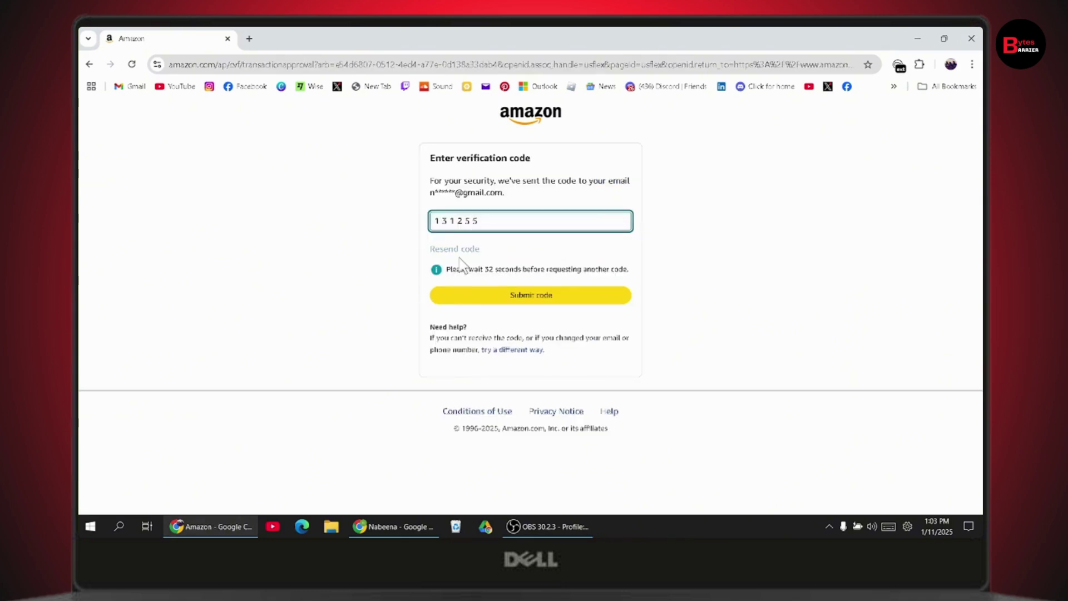
pyautogui.click(509, 302)
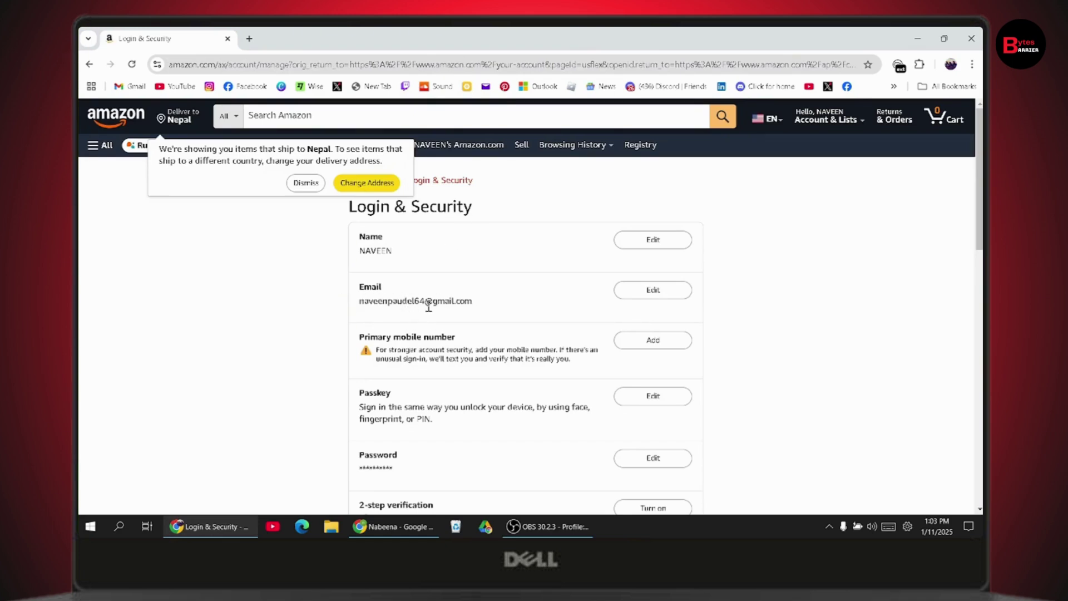
pyautogui.click(643, 295)
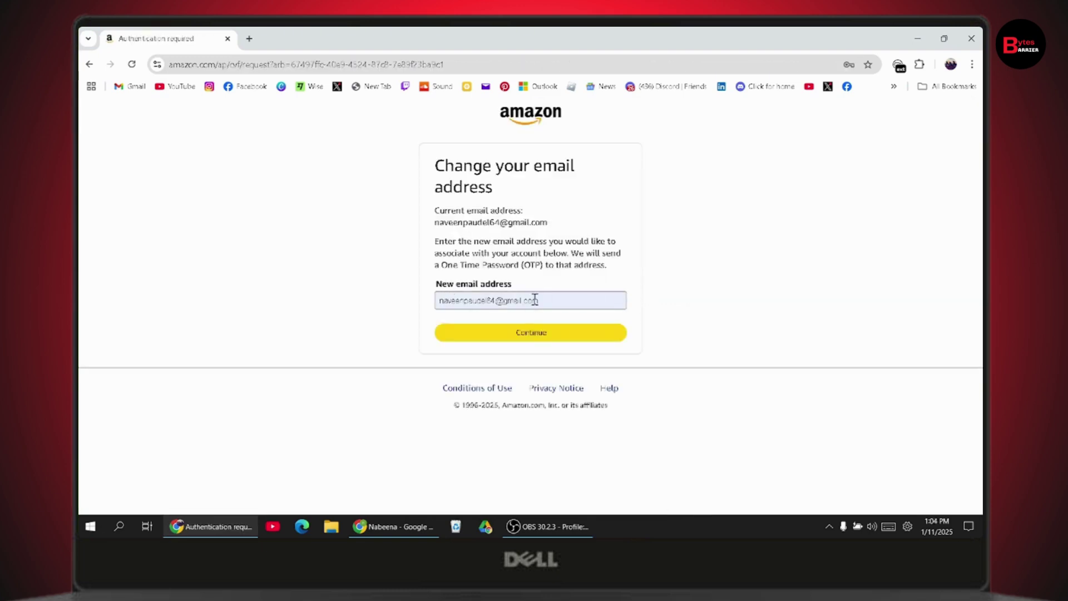
# - Delete the prefilled address from the New email address field and open a blank browser tab
pyautogui.moveTo(555, 300); pyautogui.dragTo(410, 305)
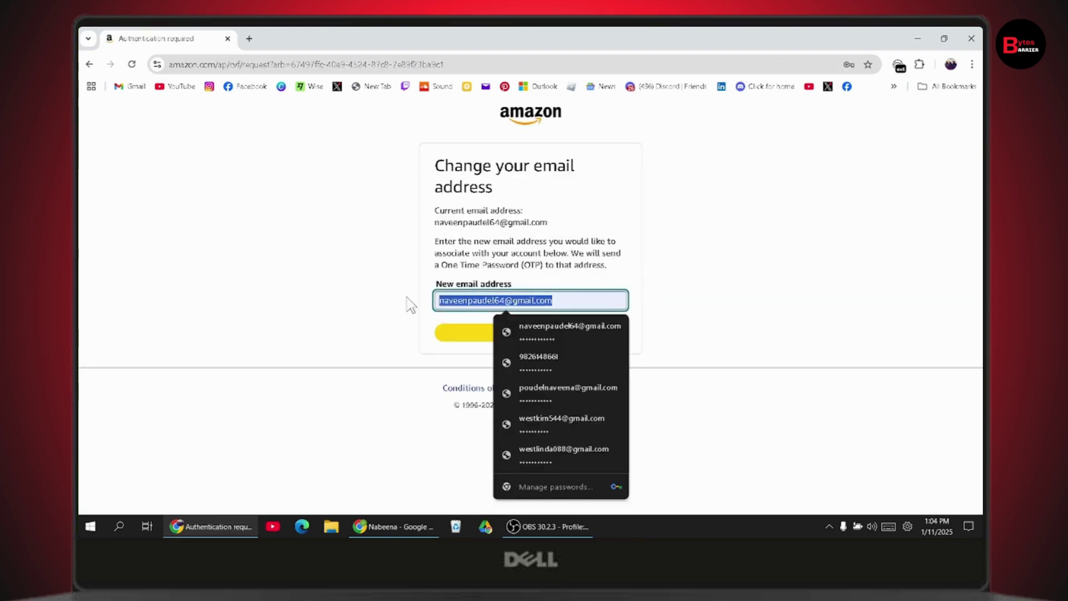
pyautogui.press('BackSpace')
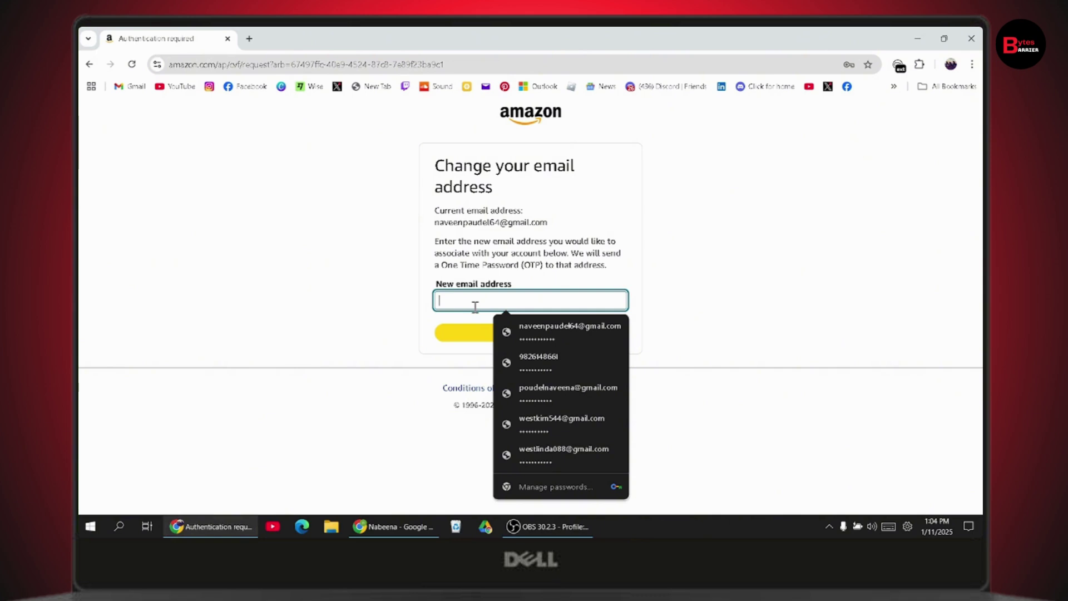
pyautogui.write('sdfg')
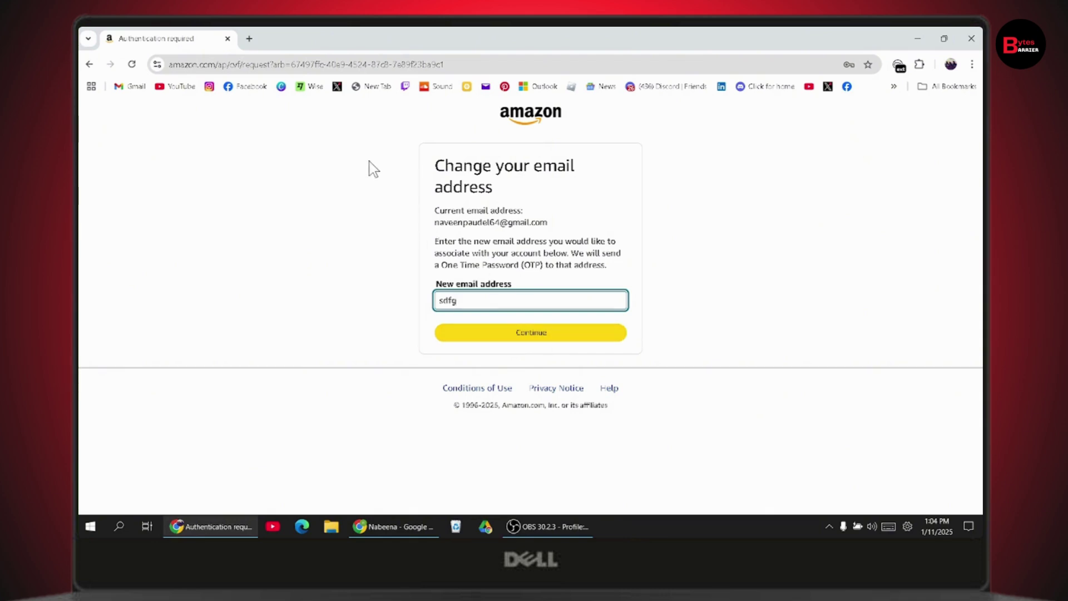
pyautogui.click(248, 38)
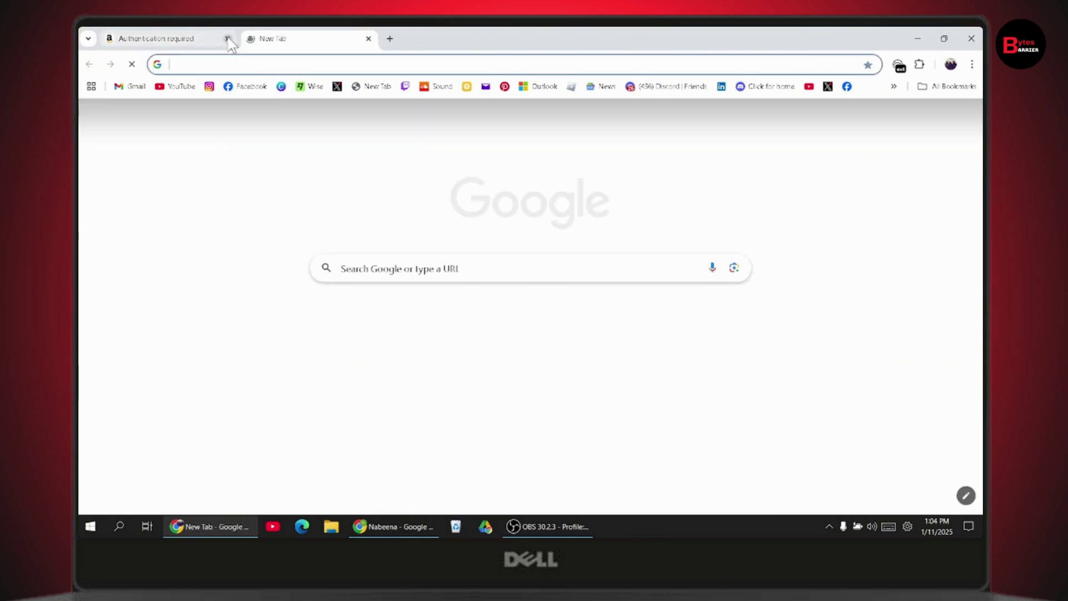